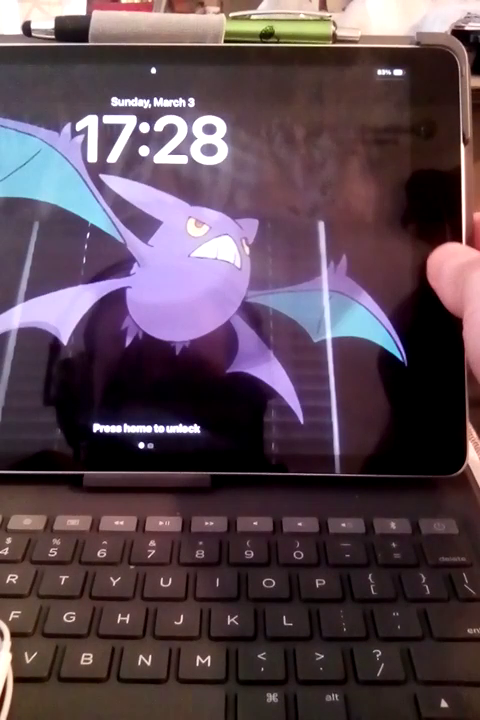
key(space)
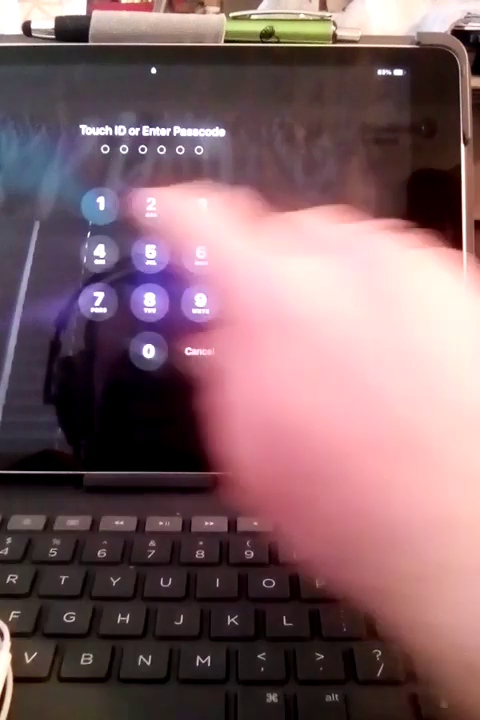
Wake and unlock the iPad with its passcode, then flip two pages to the few-apps screen
click(100, 205)
click(150, 253)
click(150, 301)
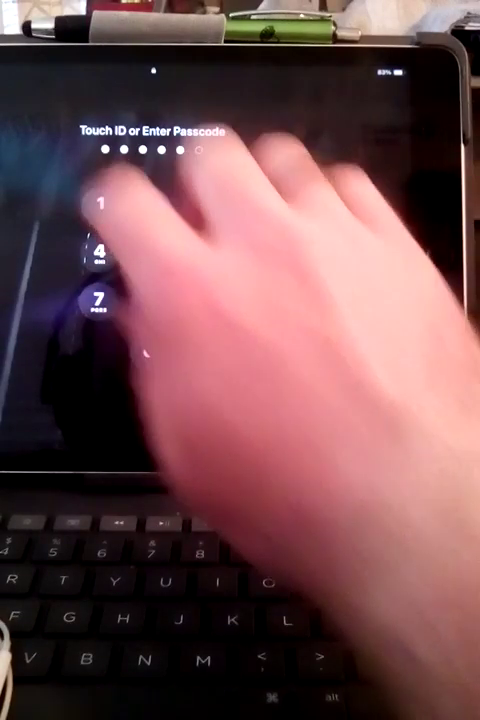
click(150, 301)
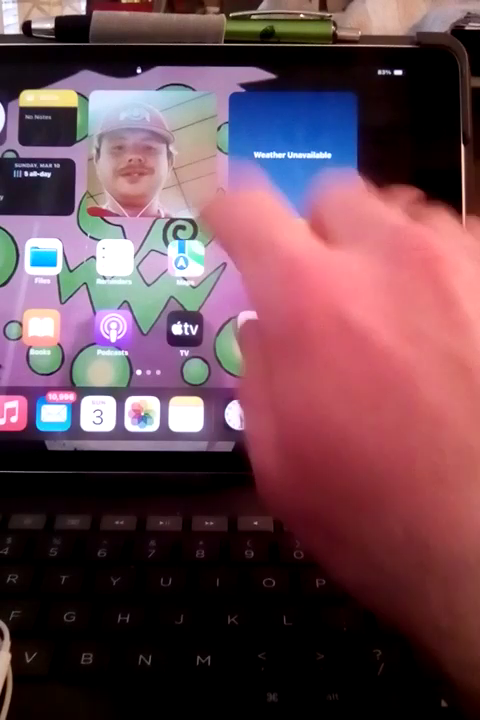
drag(300, 250, 80, 250)
drag(300, 250, 80, 250)
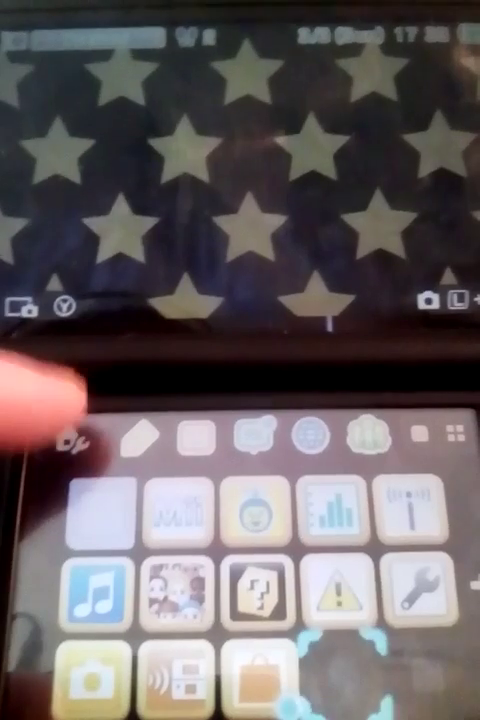
Move the selection up past Health & Safety Information to Nintendo Zone and launch it
key(Up)
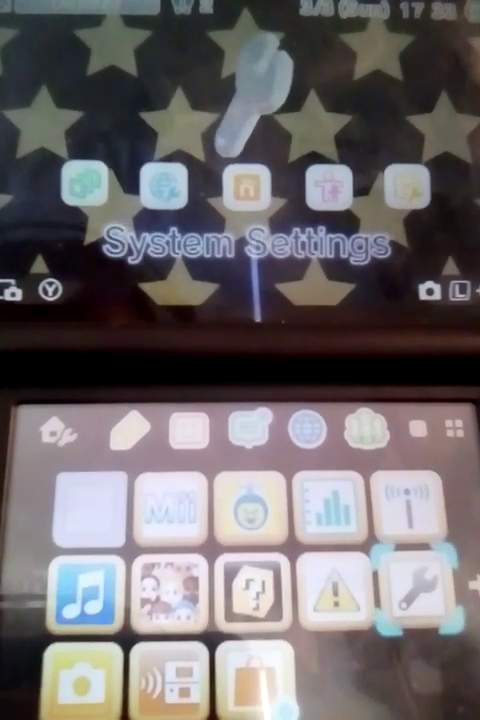
key(Up)
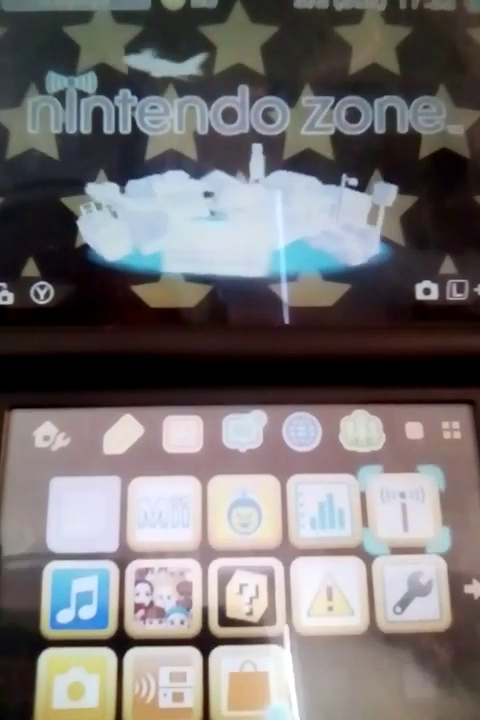
key(Return)
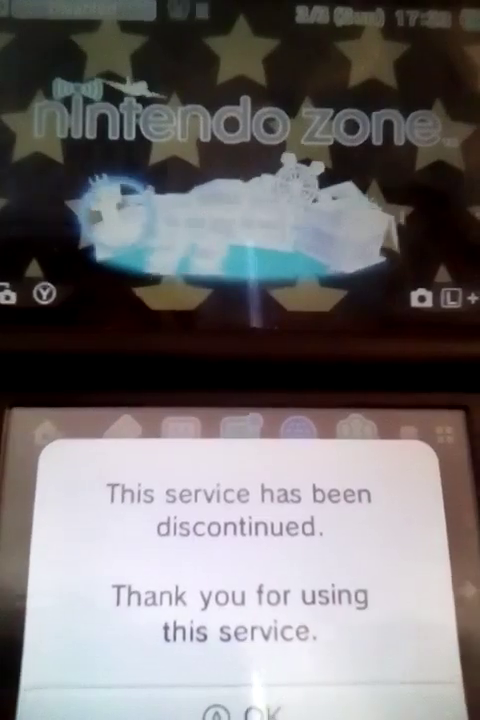